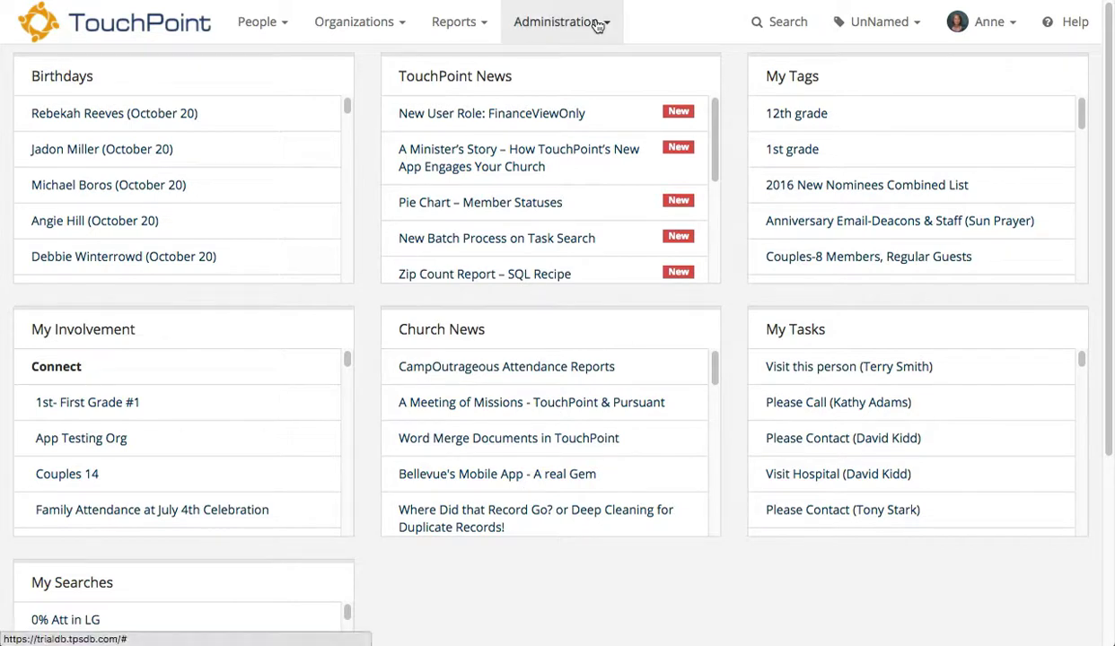
- Open Batch Upload Contributions and attach CheckImportFile.csv as the import file
left_click(574, 38)
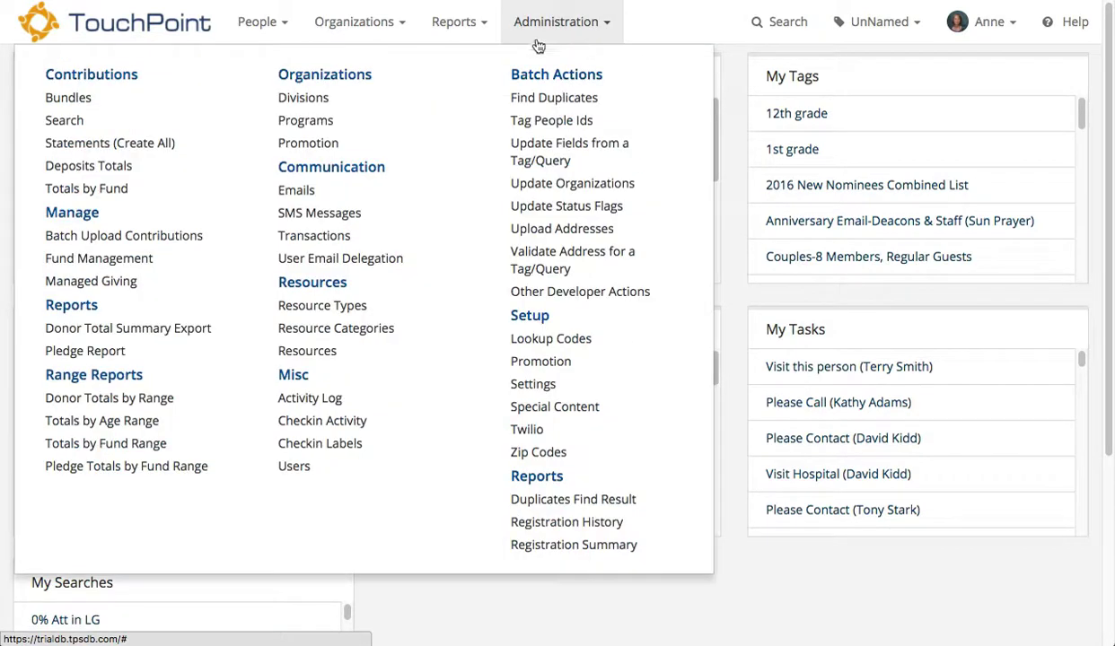
left_click(158, 239)
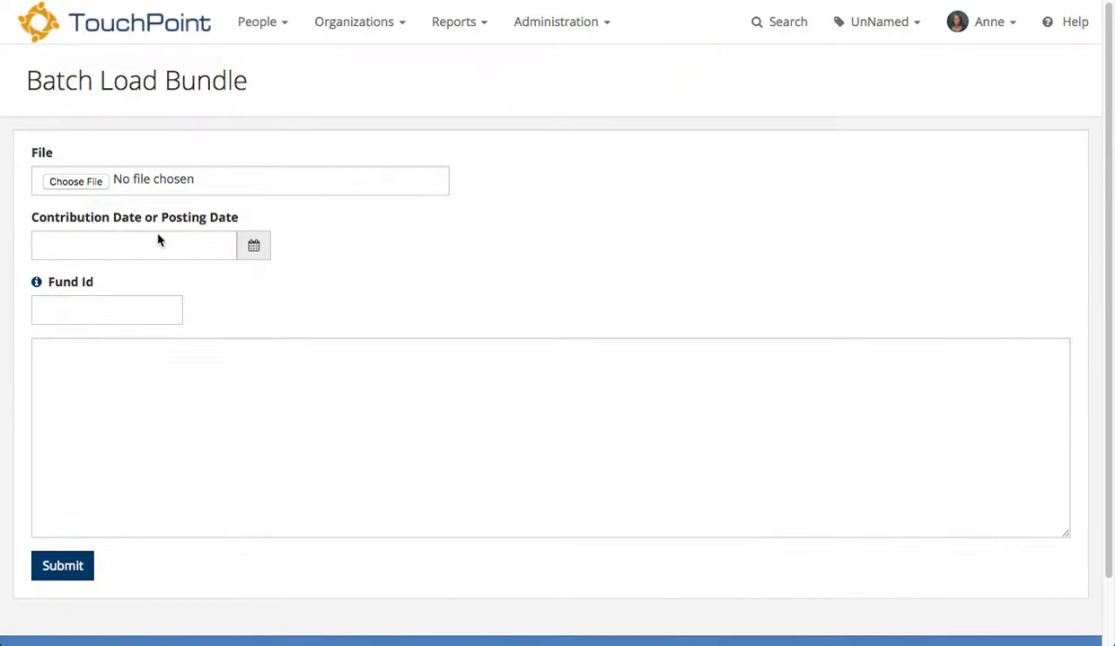
left_click(75, 184)
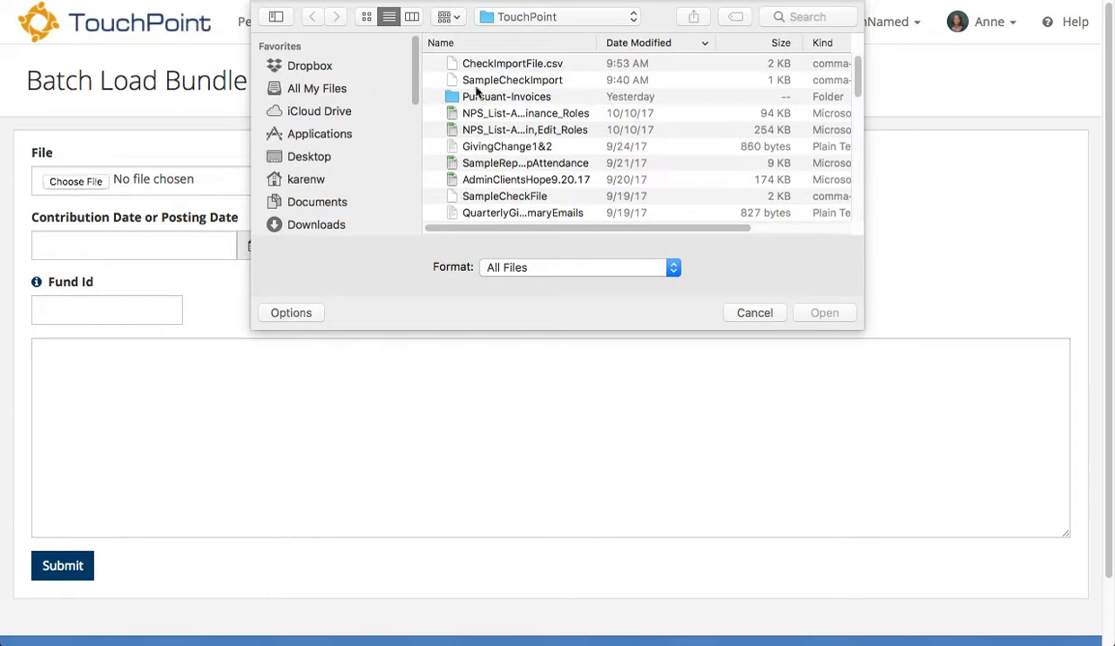
left_click(519, 68)
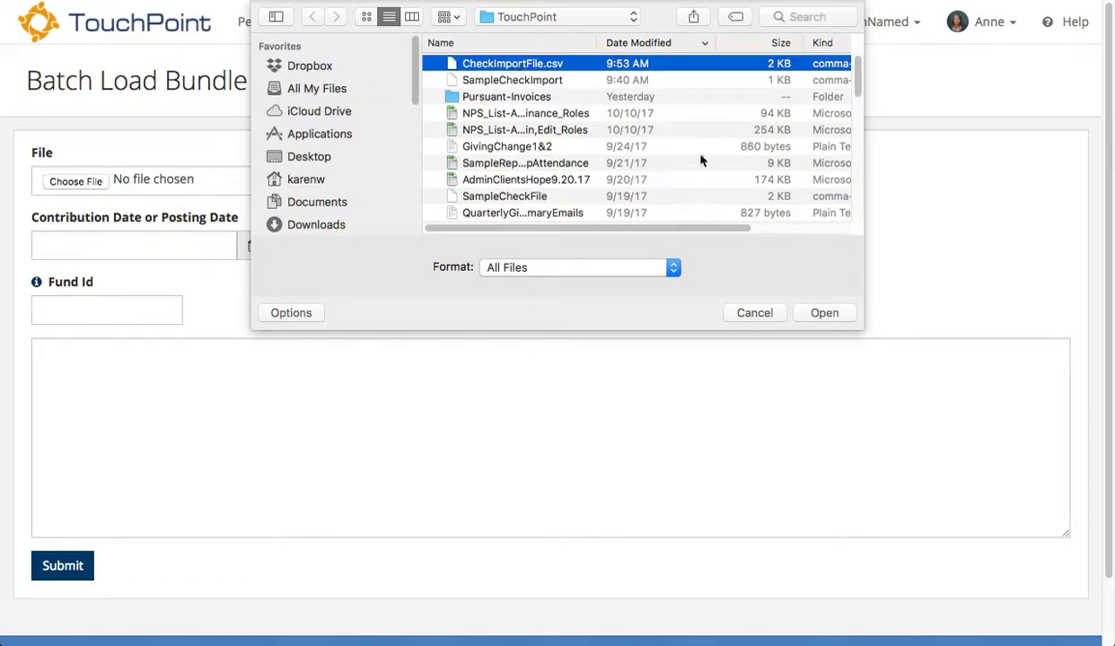
left_click(822, 316)
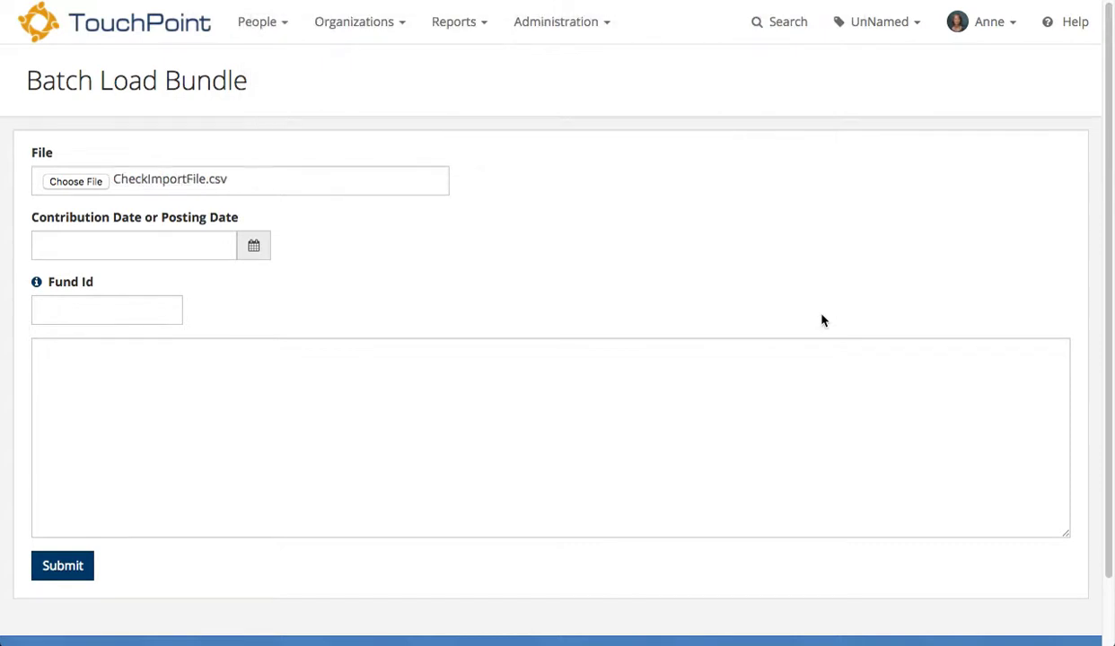
- Set the contribution date to 10/19/2017, leaving Fund Id blank
left_click(250, 249)
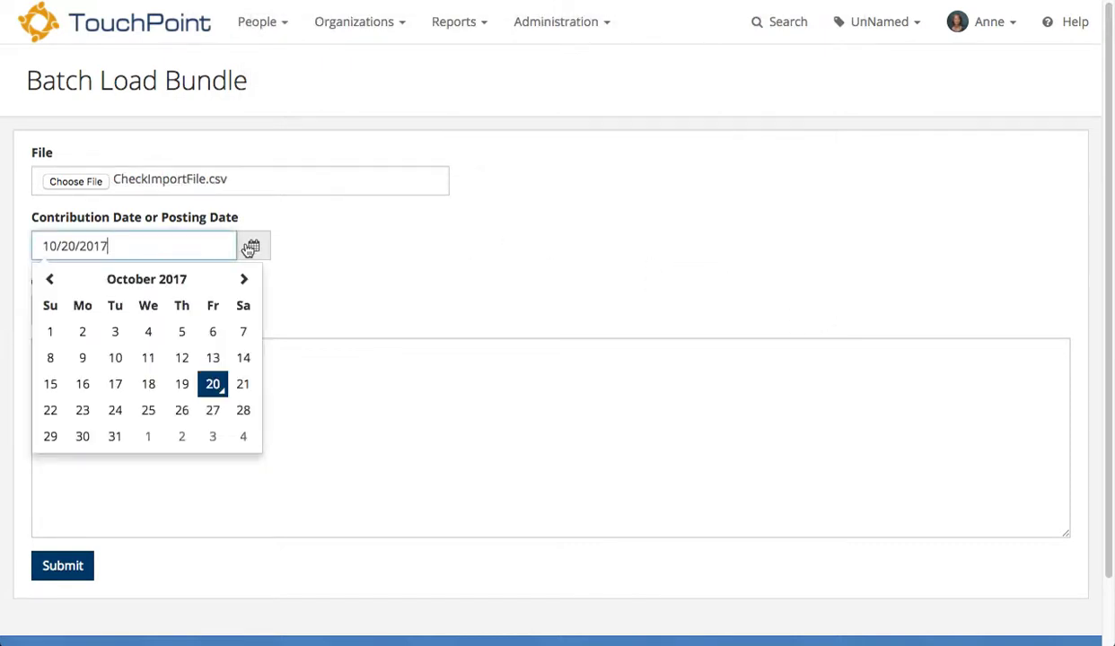
left_click(182, 384)
left_click(49, 308)
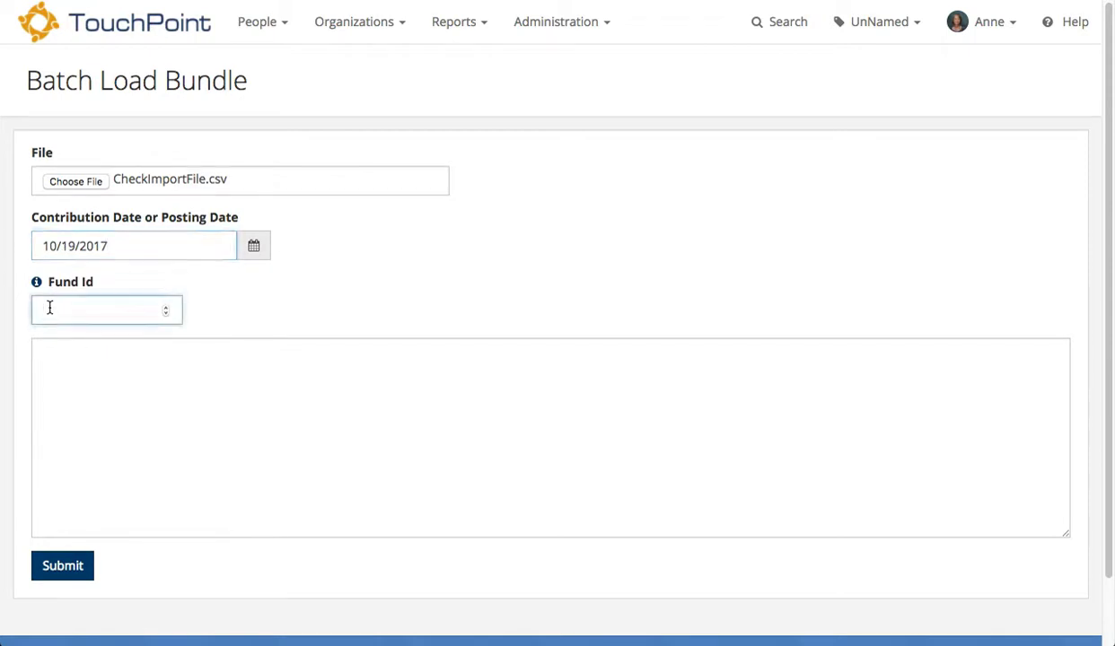
left_click(62, 367)
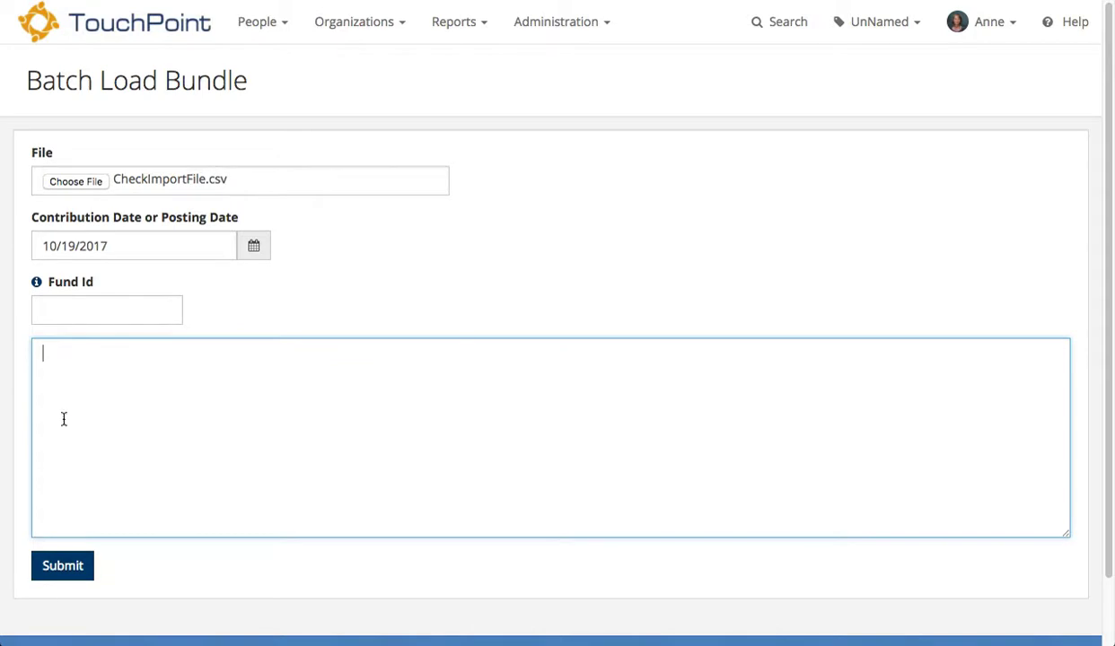
- Submit the upload to create bundle #41094 and review its four imported checks
left_click(57, 569)
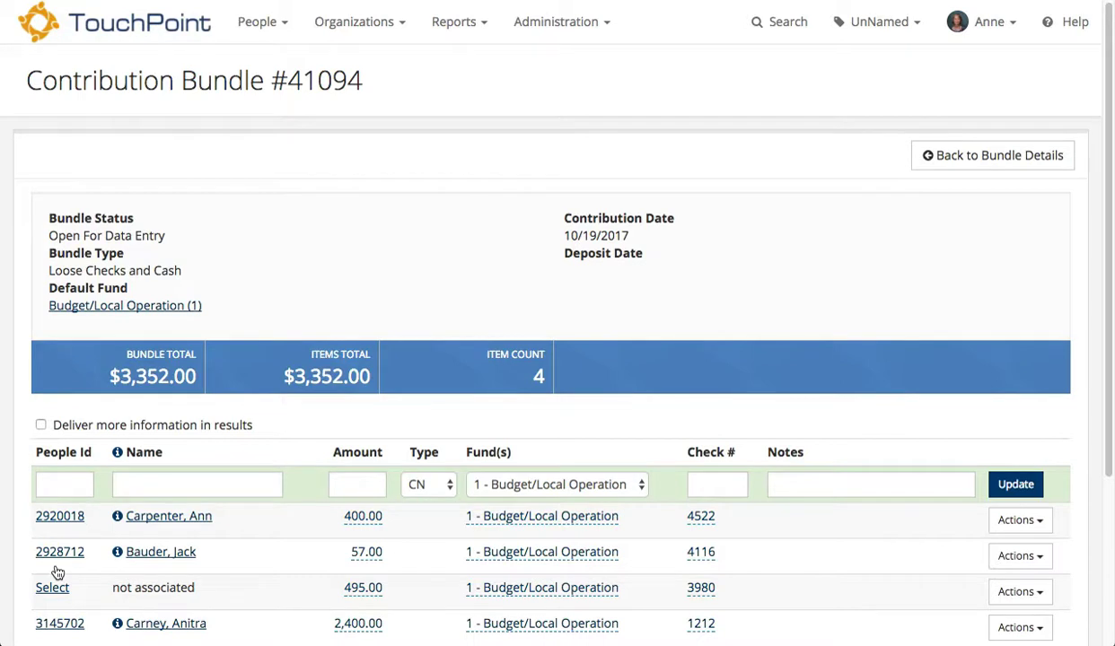
scroll(320, 468, "down", 3)
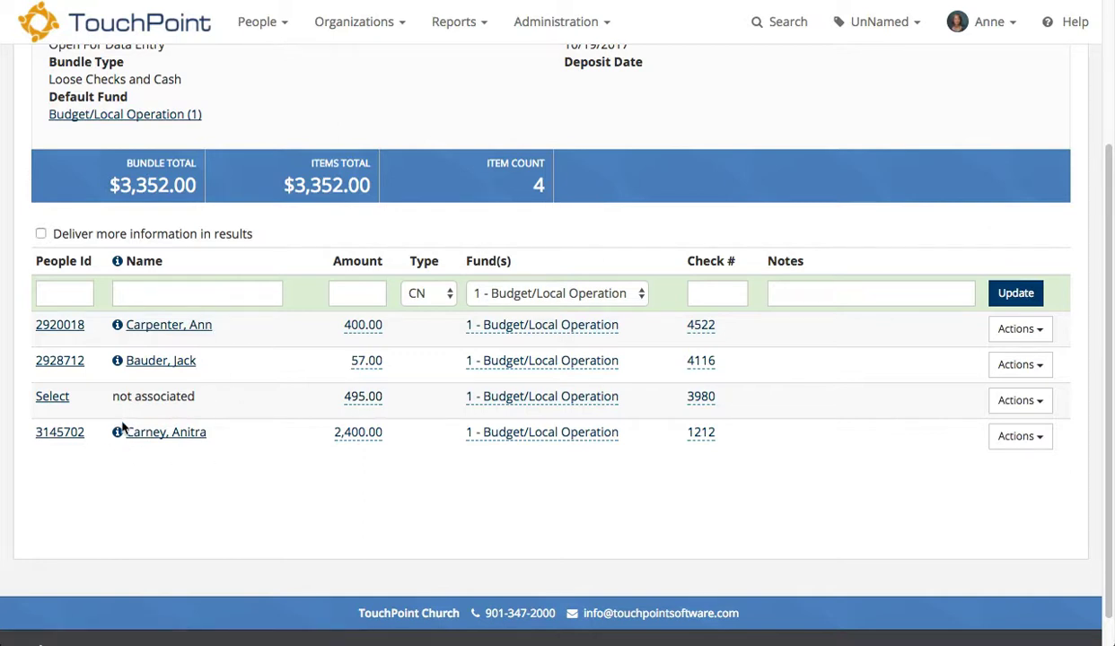
left_click(51, 397)
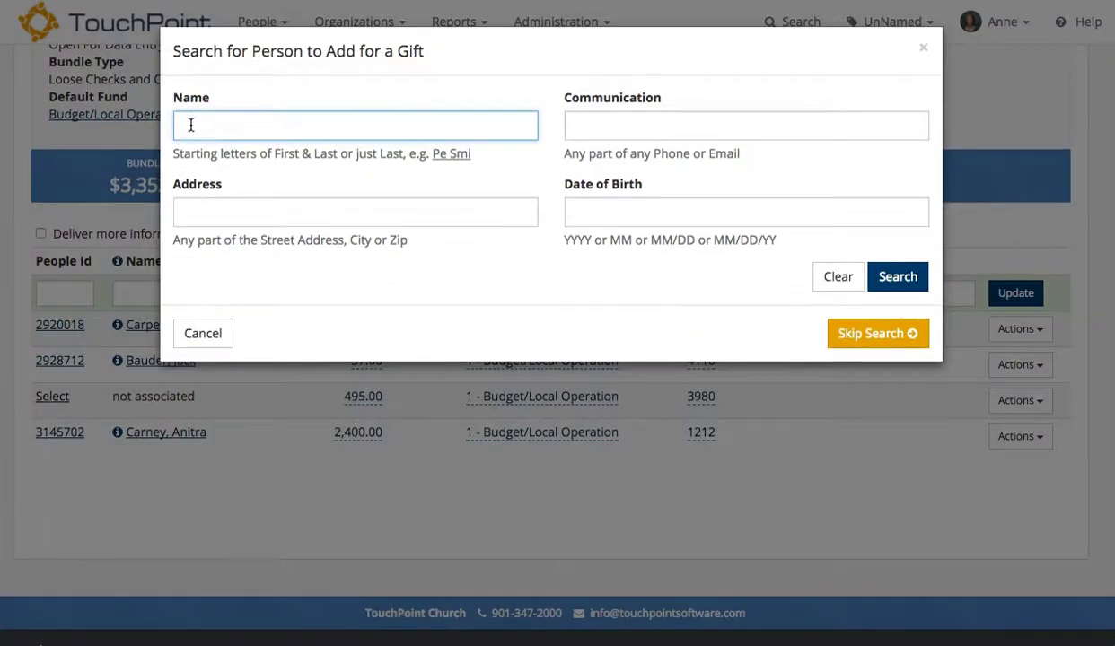
type("j will")
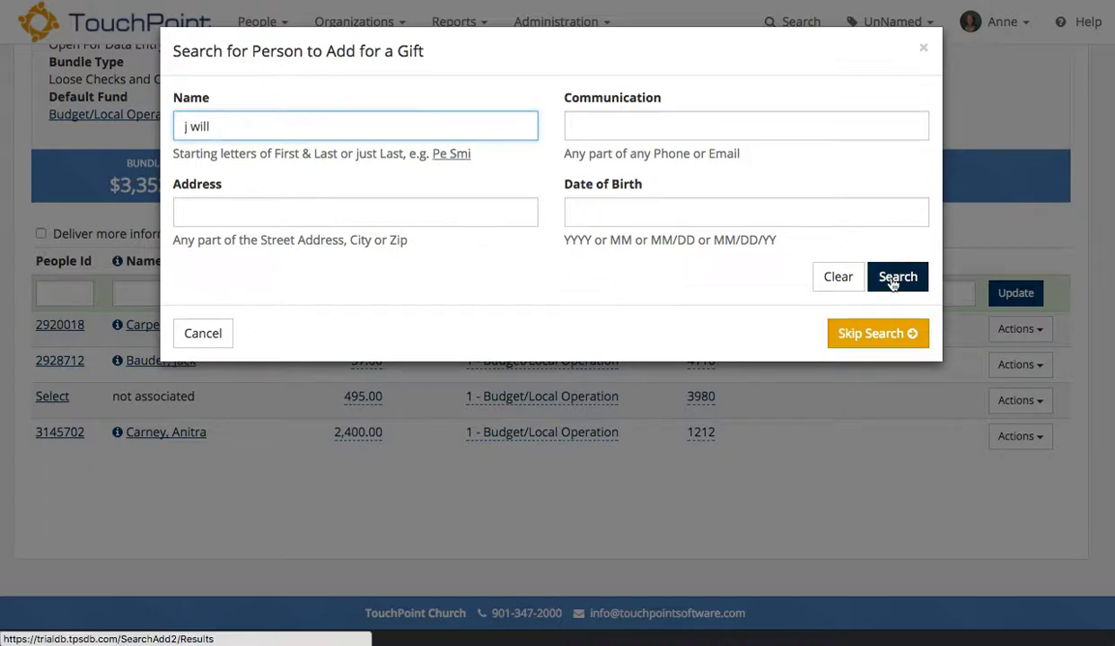
left_click(893, 281)
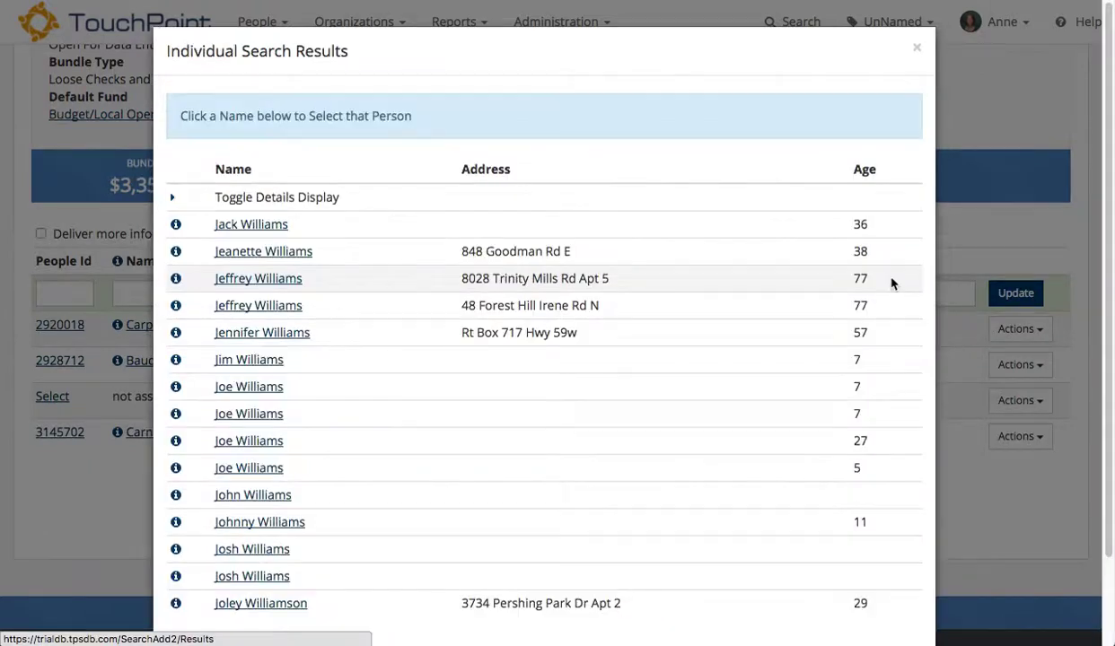
left_click(229, 255)
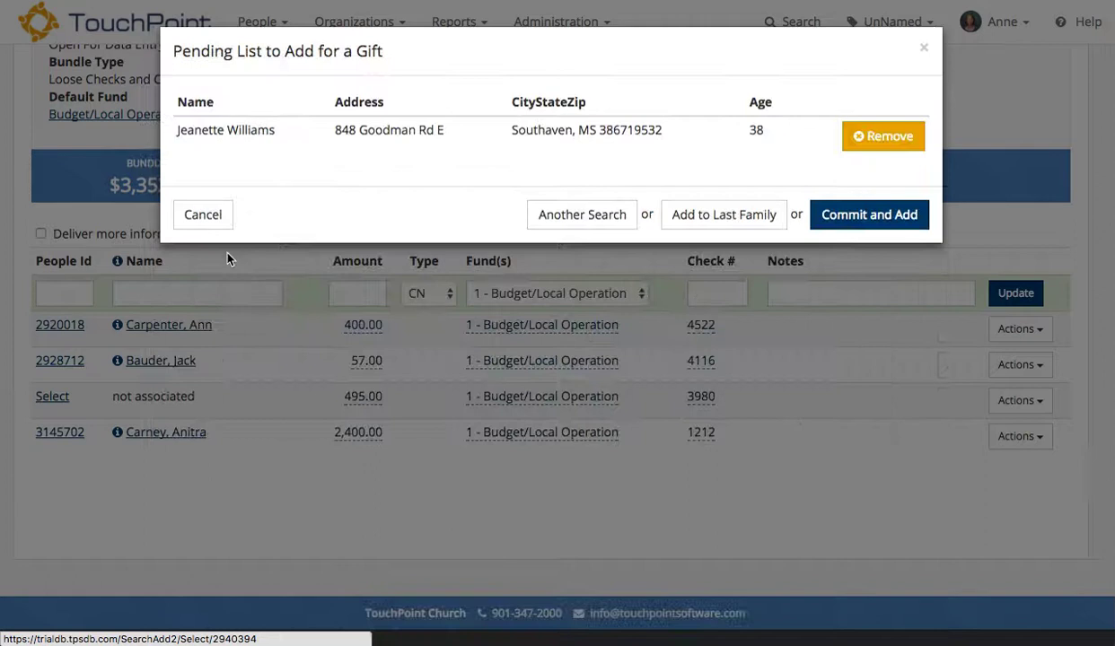
left_click(866, 216)
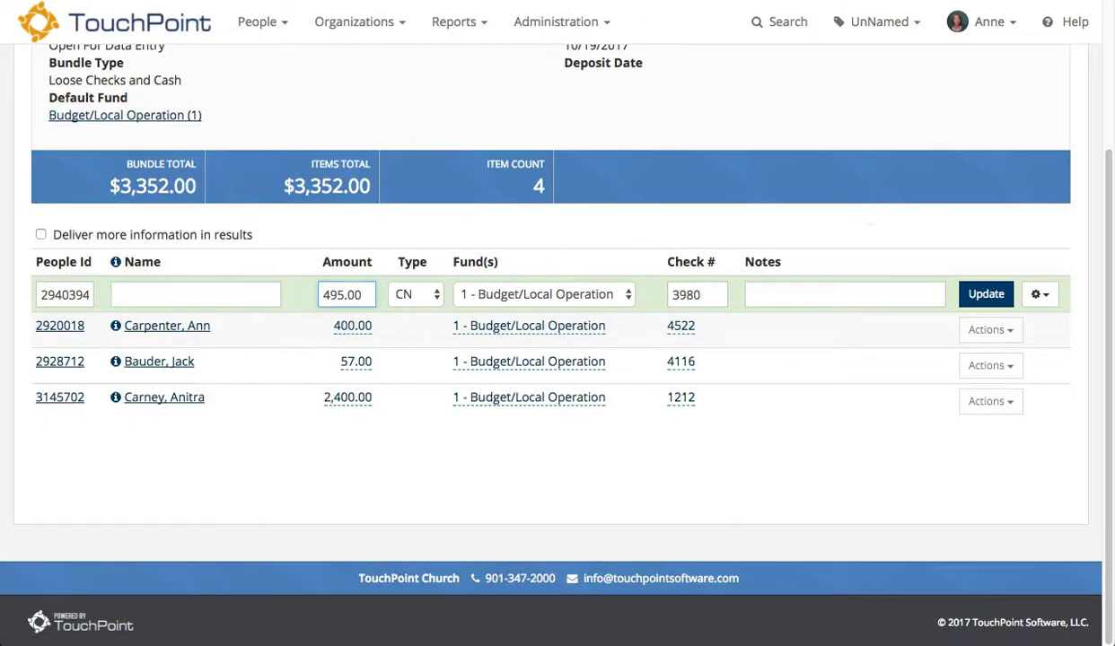
- Assign the Williams check to the 9 - Benevolence fund and save the row
key("Tab")
key("Tab")
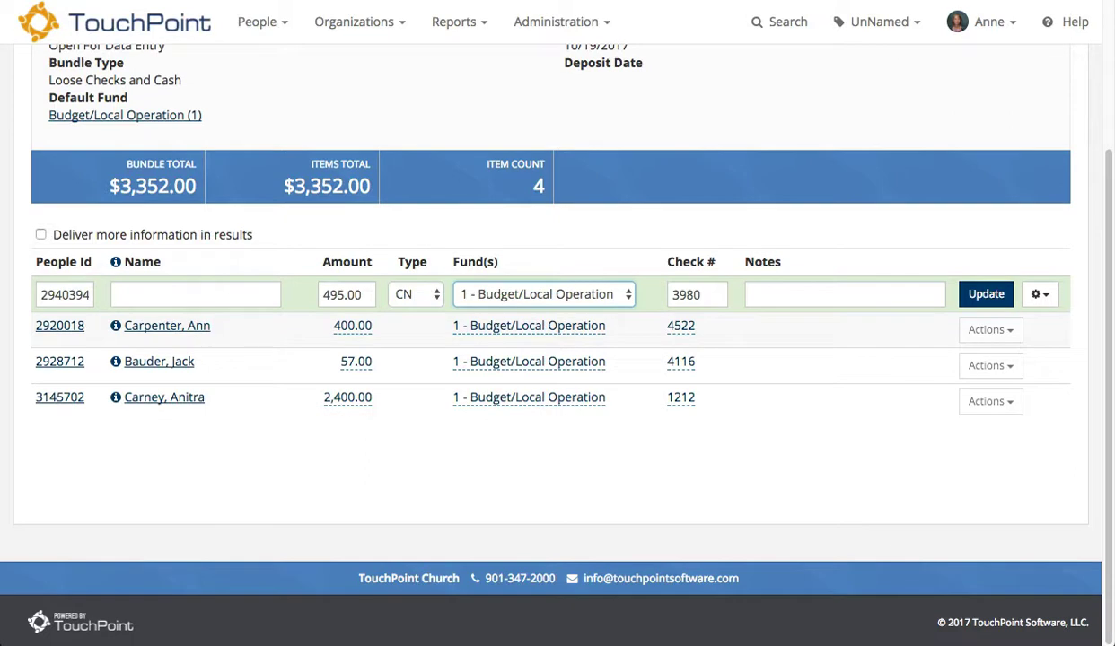
left_click(626, 295)
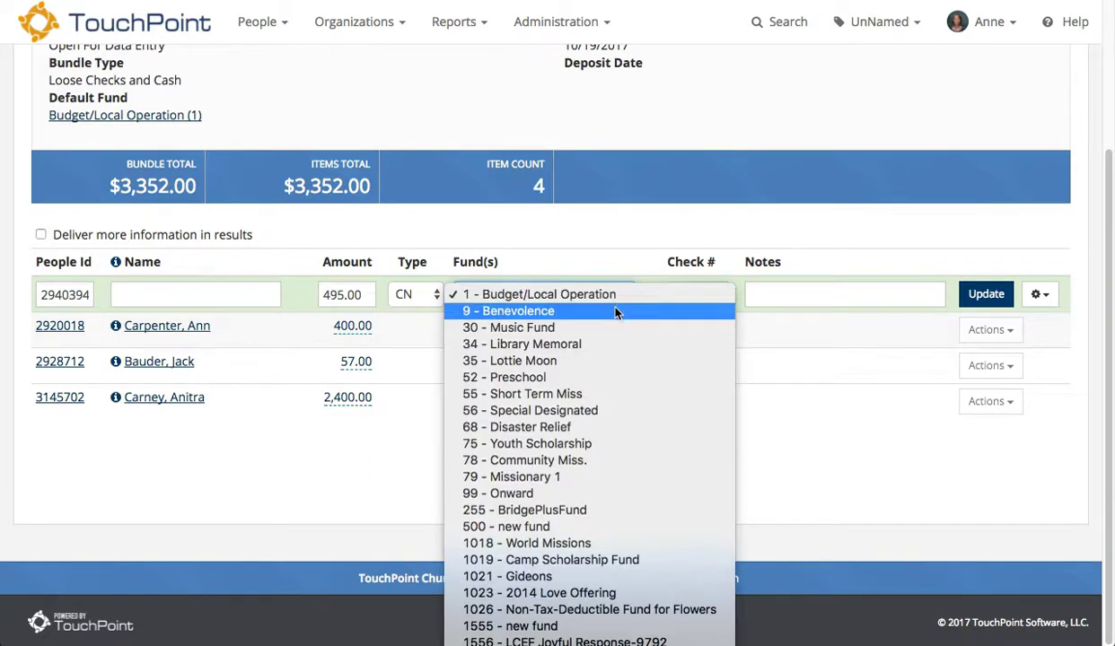
left_click(616, 311)
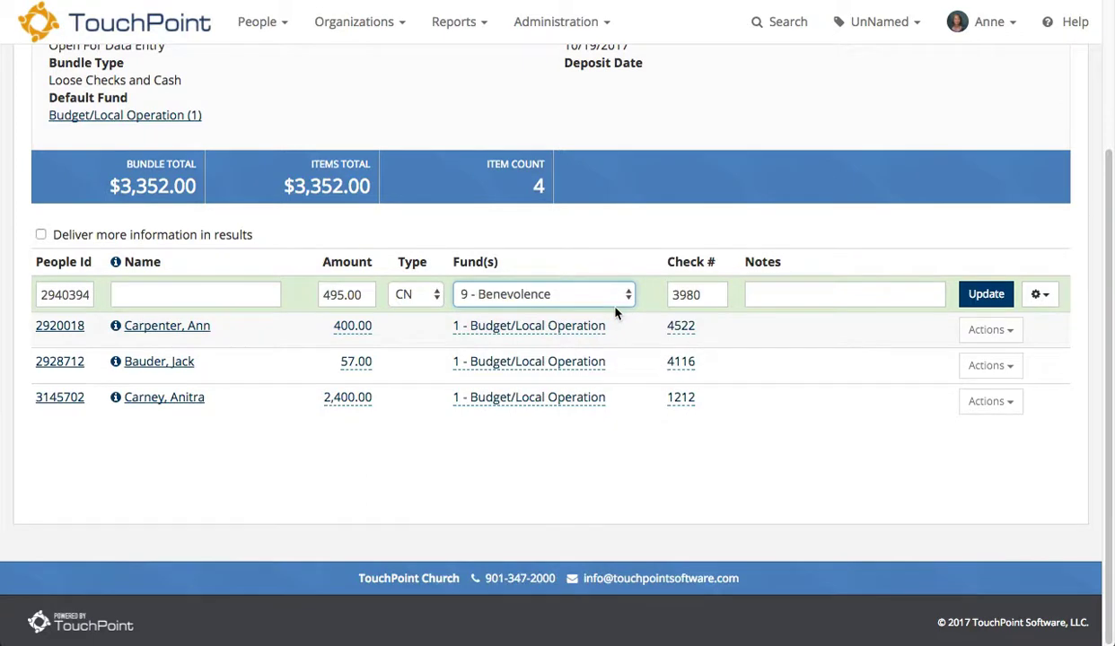
key("Tab")
key("Tab")
key("Return")
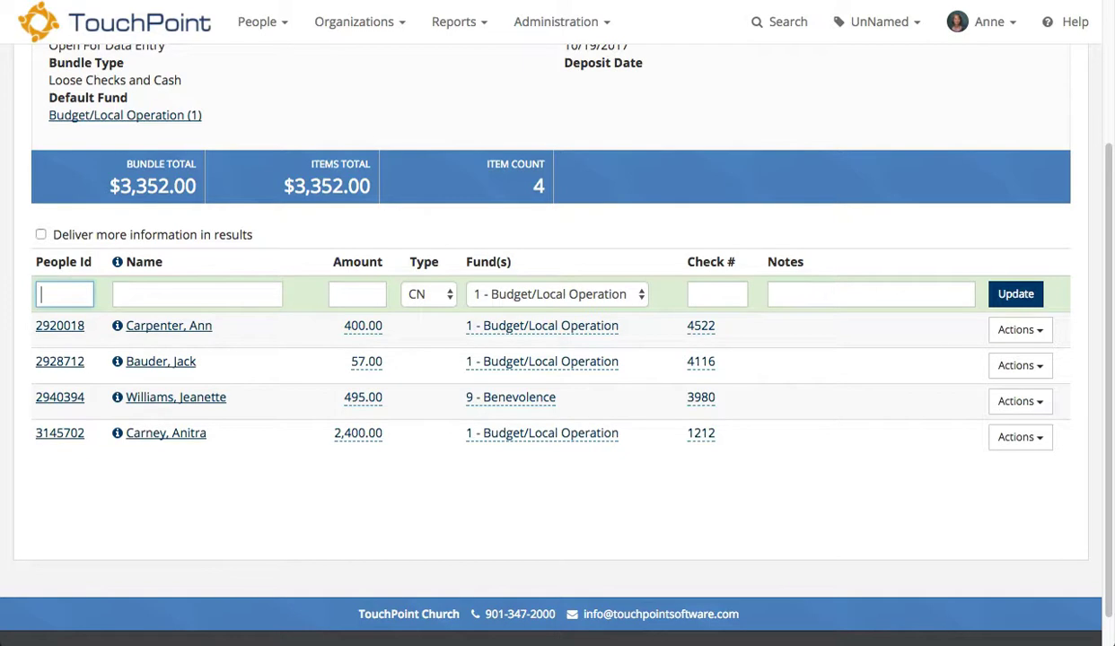
scroll(306, 490, "up", 4)
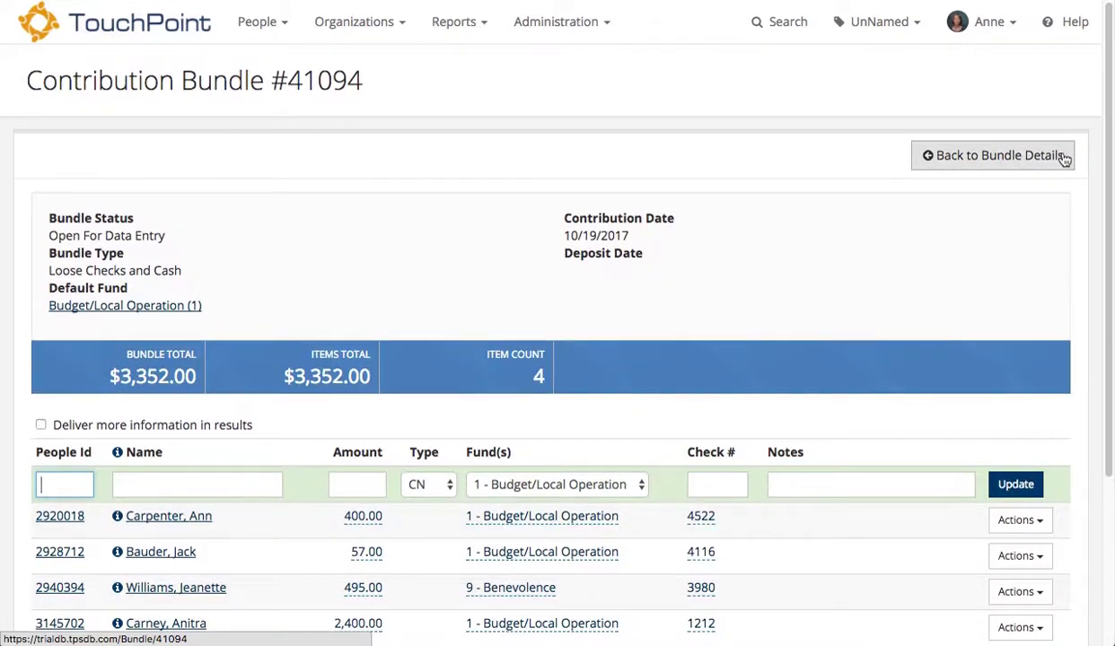
- Set bundle #41094's status to Closed, save, and return to the home dashboard
left_click(1064, 158)
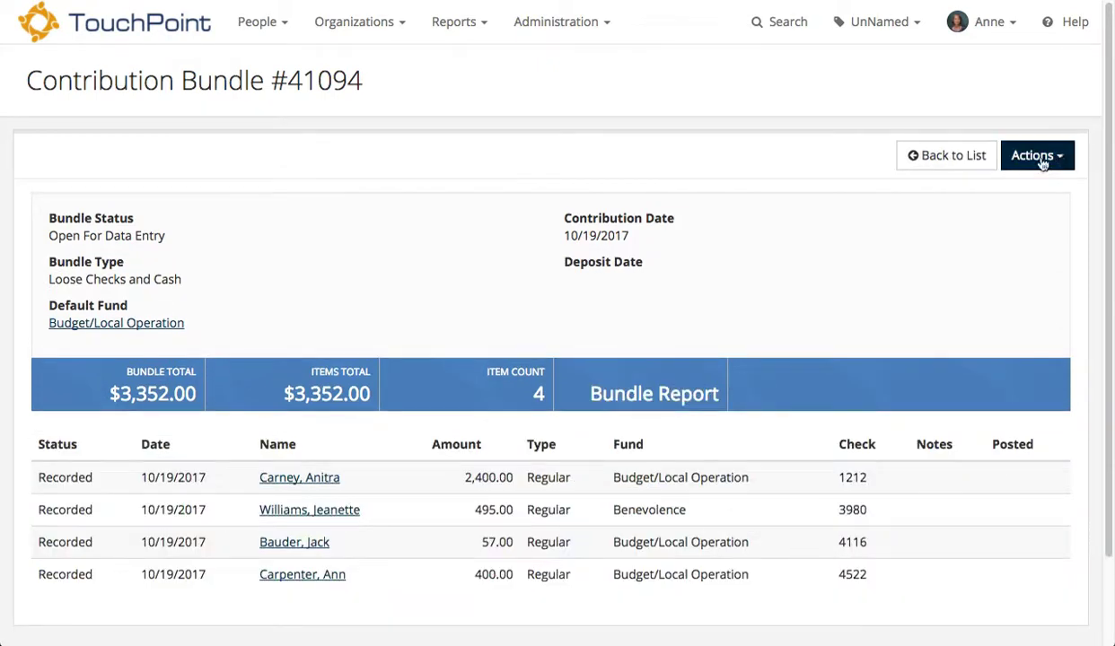
left_click(1059, 158)
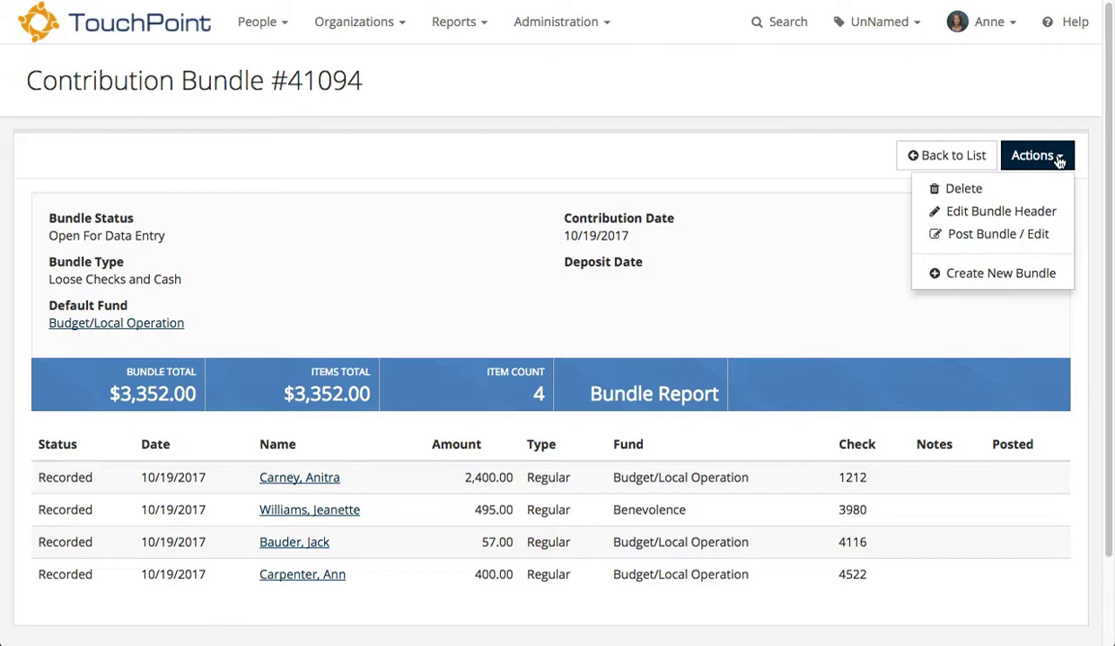
left_click(958, 216)
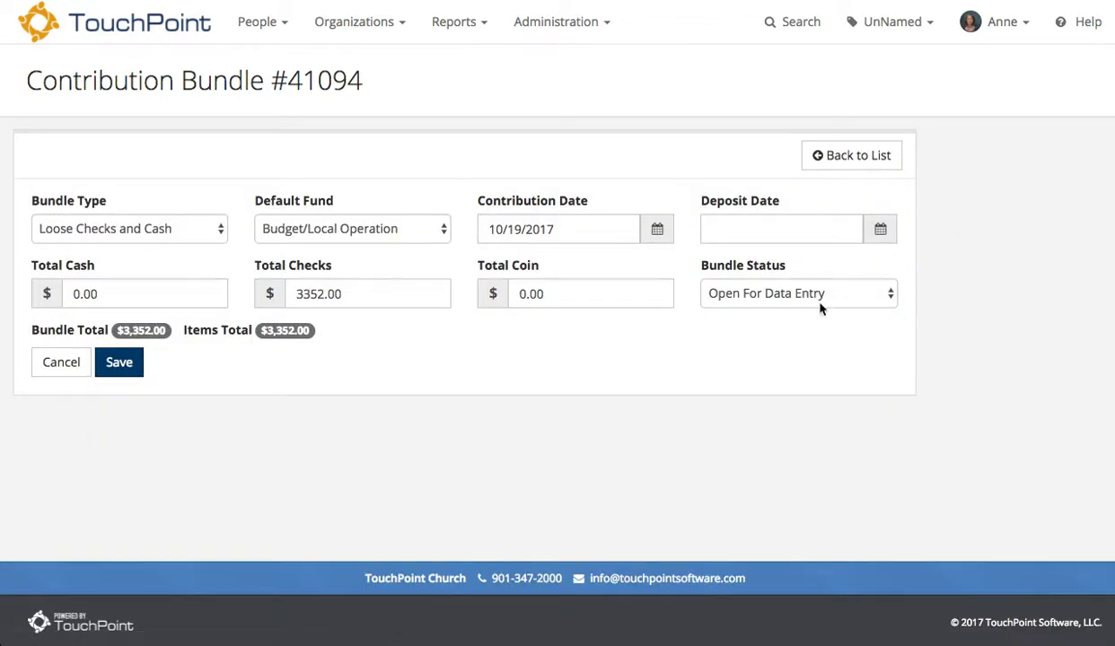
left_click(889, 294)
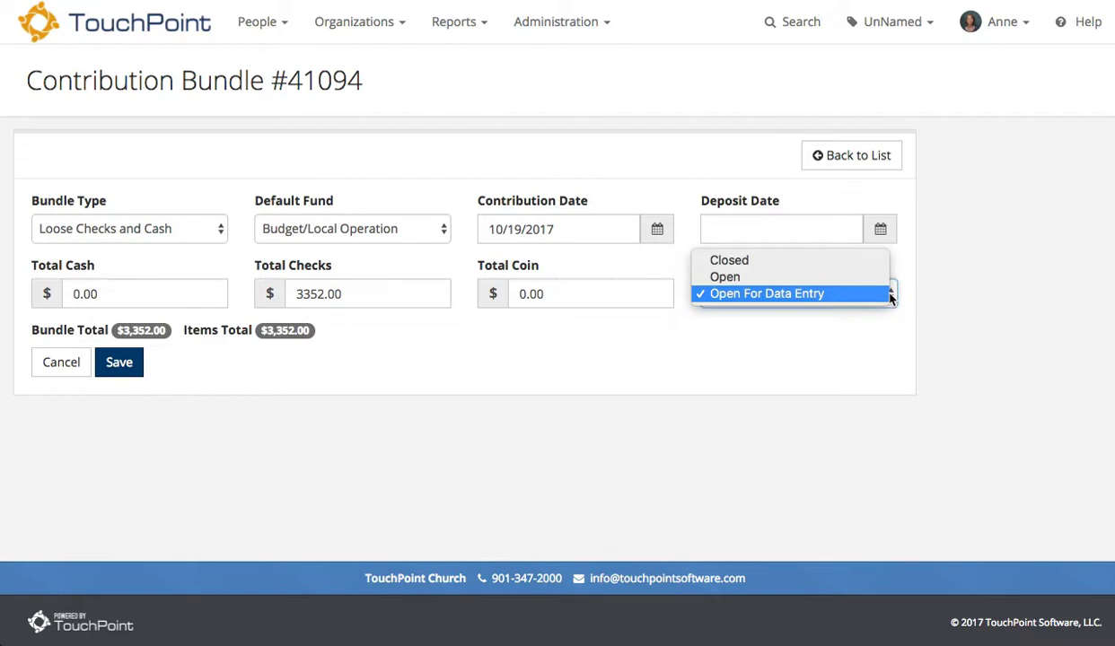
left_click(814, 261)
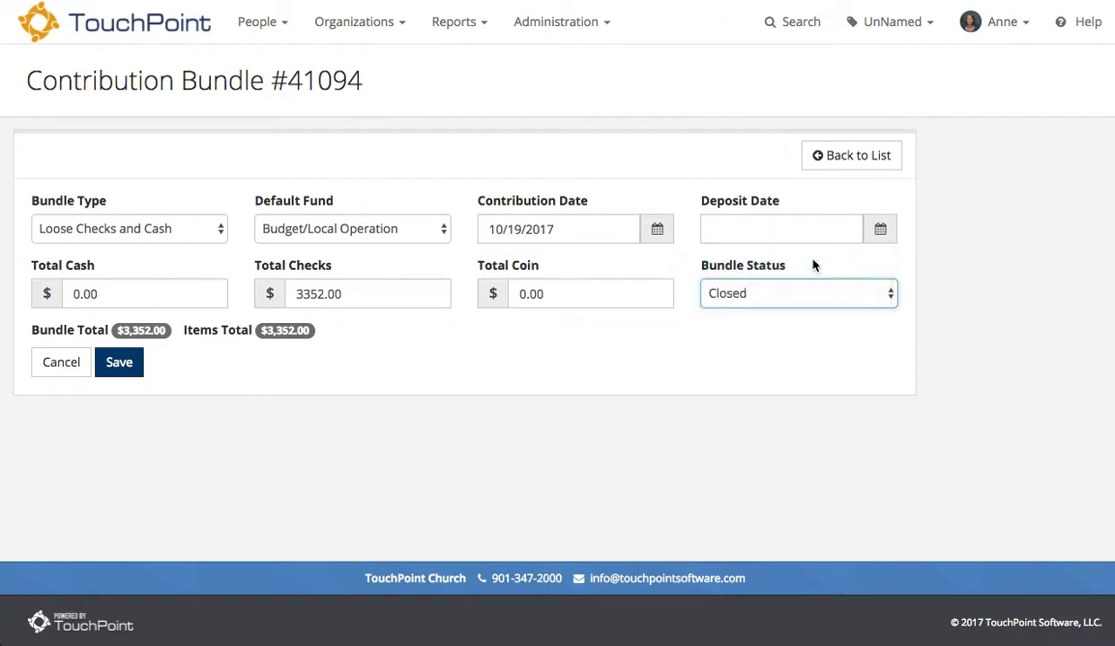
left_click(111, 363)
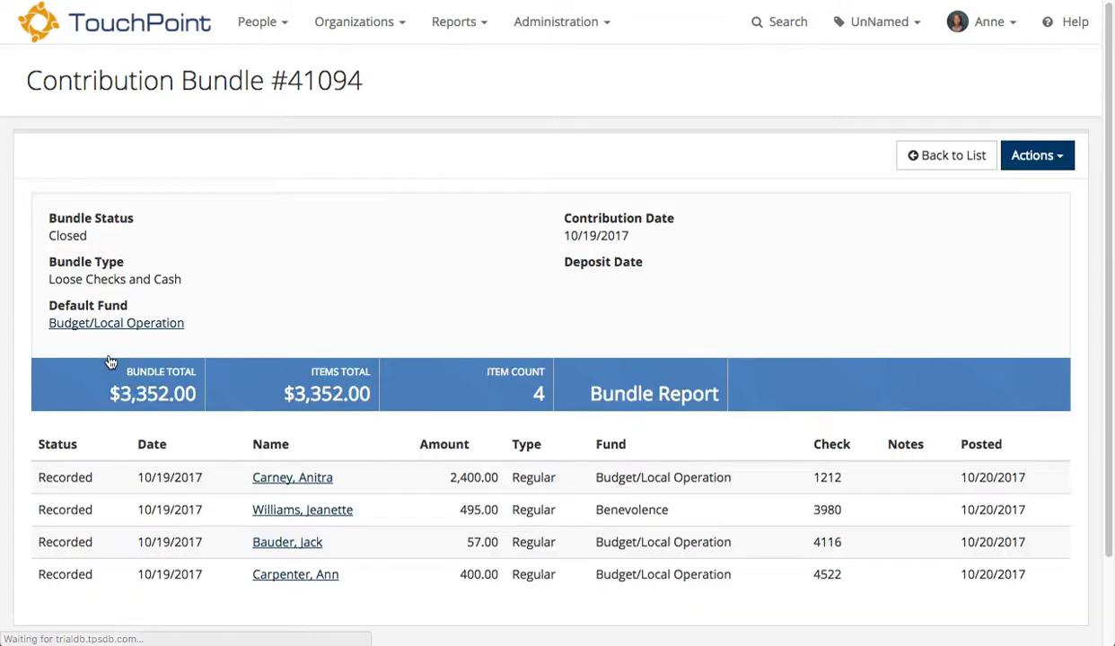
left_click(31, 22)
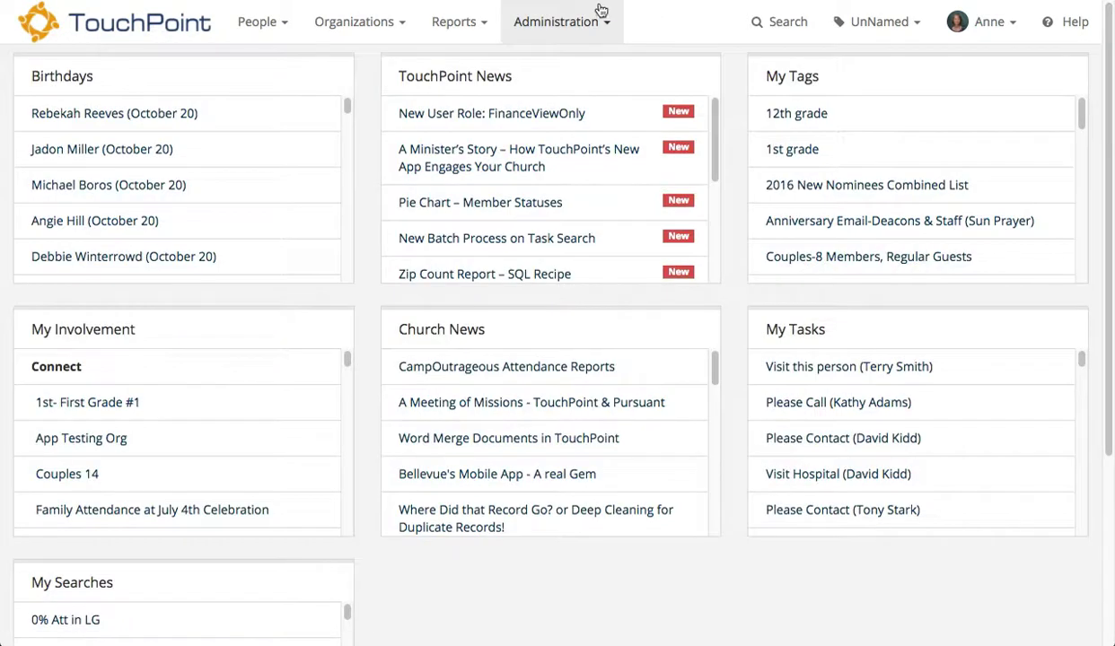
- Open a new Batch Upload Contributions form with CheckImportFile.csv attached
left_click(603, 23)
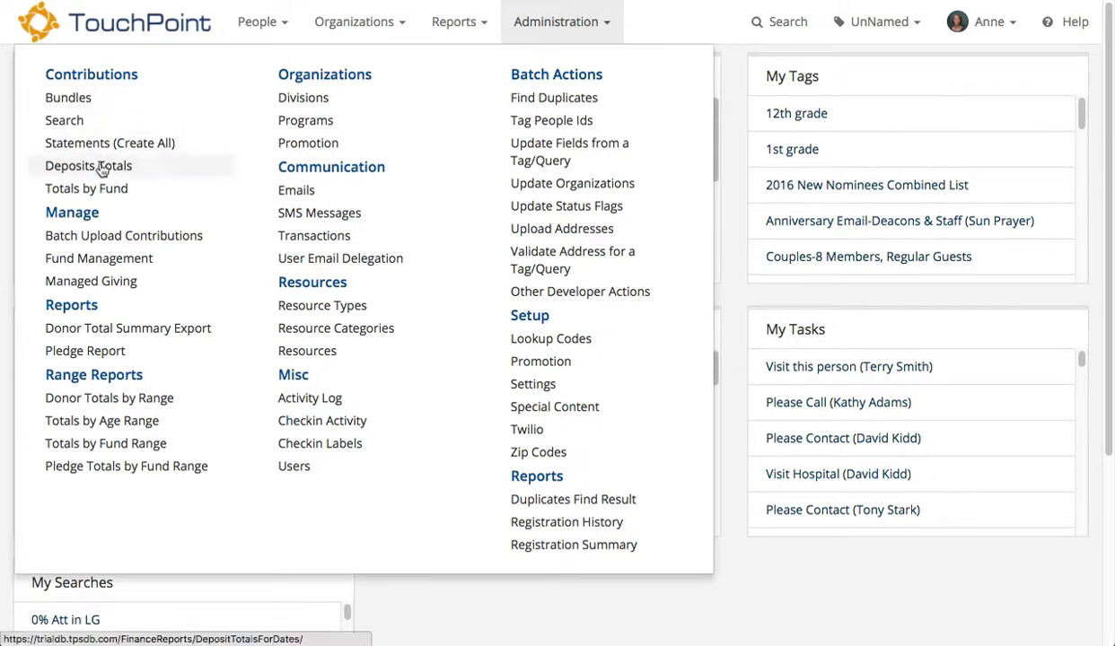
left_click(160, 237)
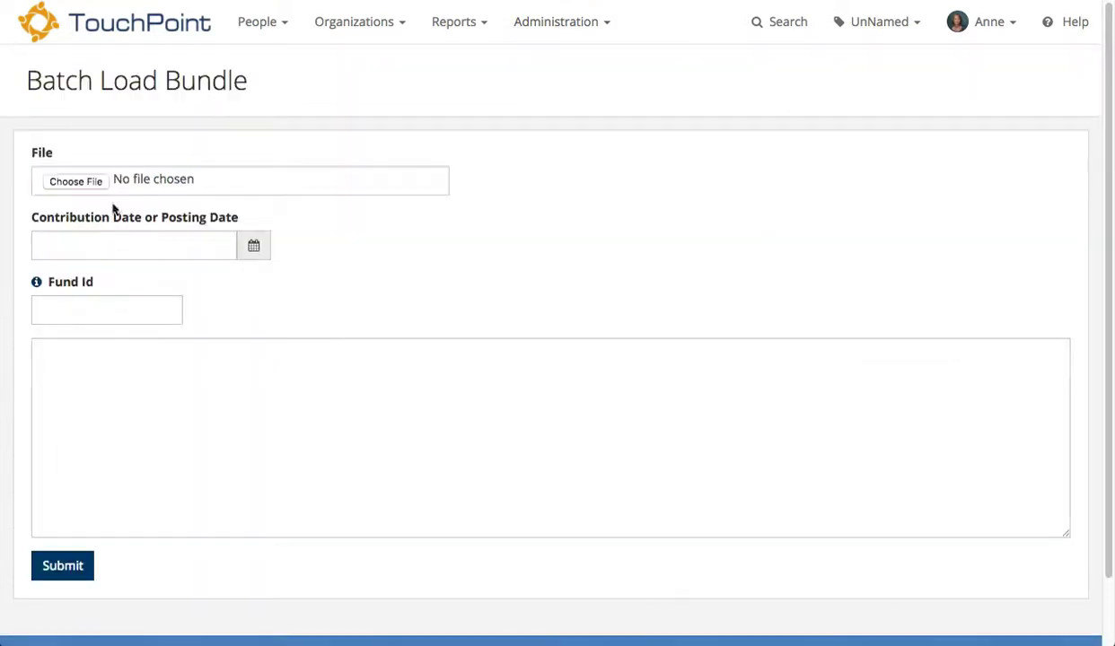
left_click(74, 182)
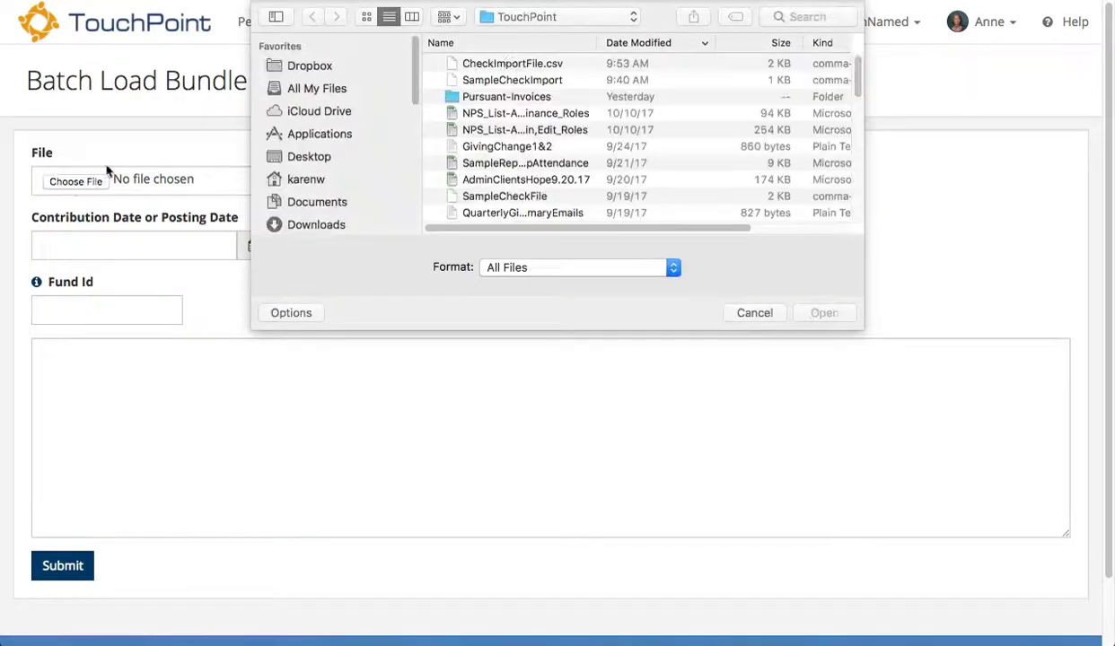
left_click(509, 67)
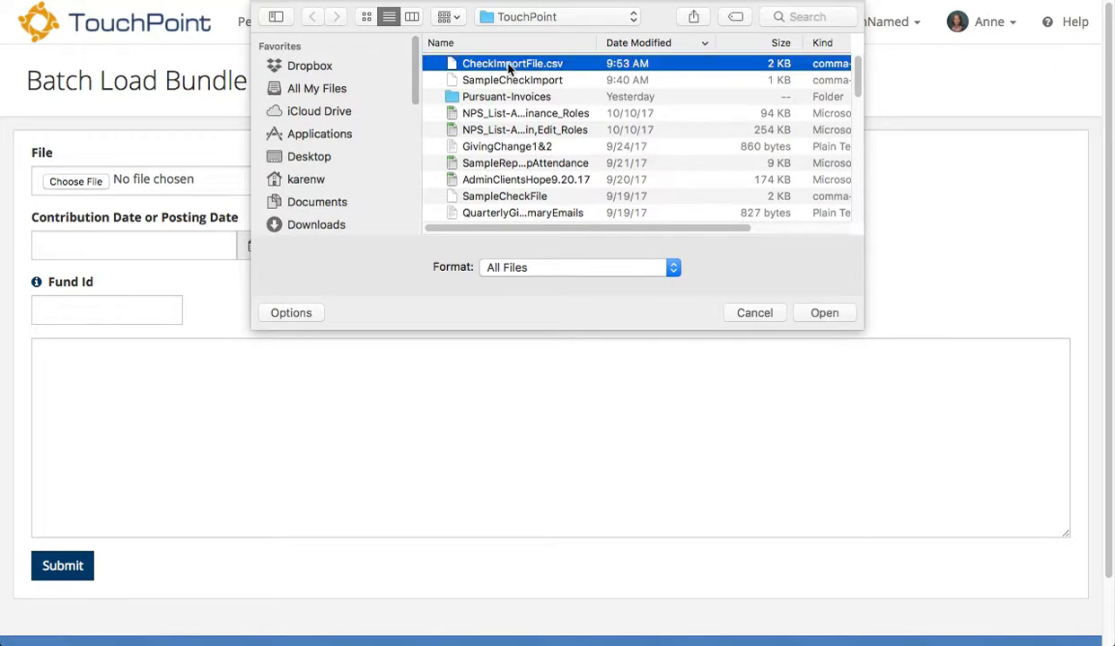
left_click(824, 313)
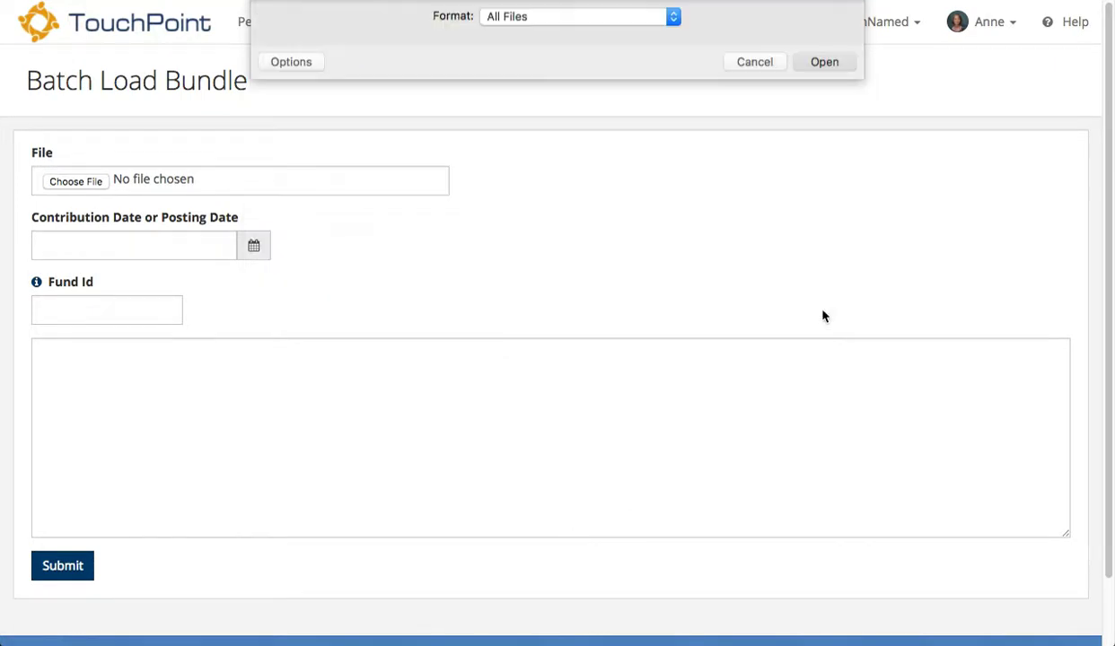
- Set the contribution date to 10/20/2017 and Fund Id to 9
left_click(254, 248)
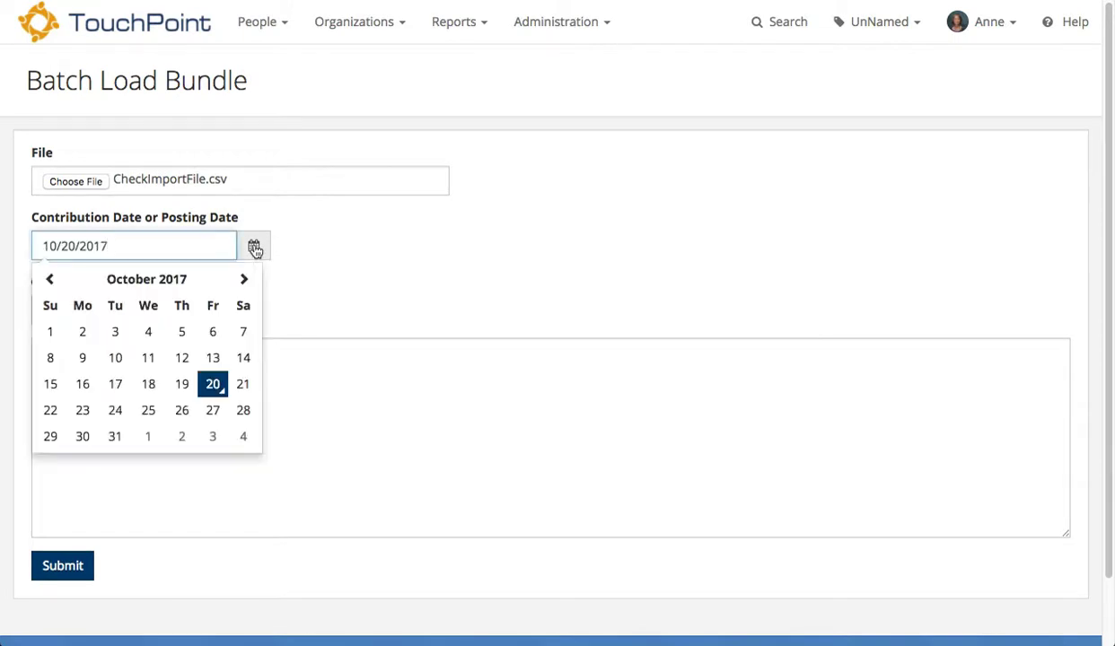
left_click(212, 383)
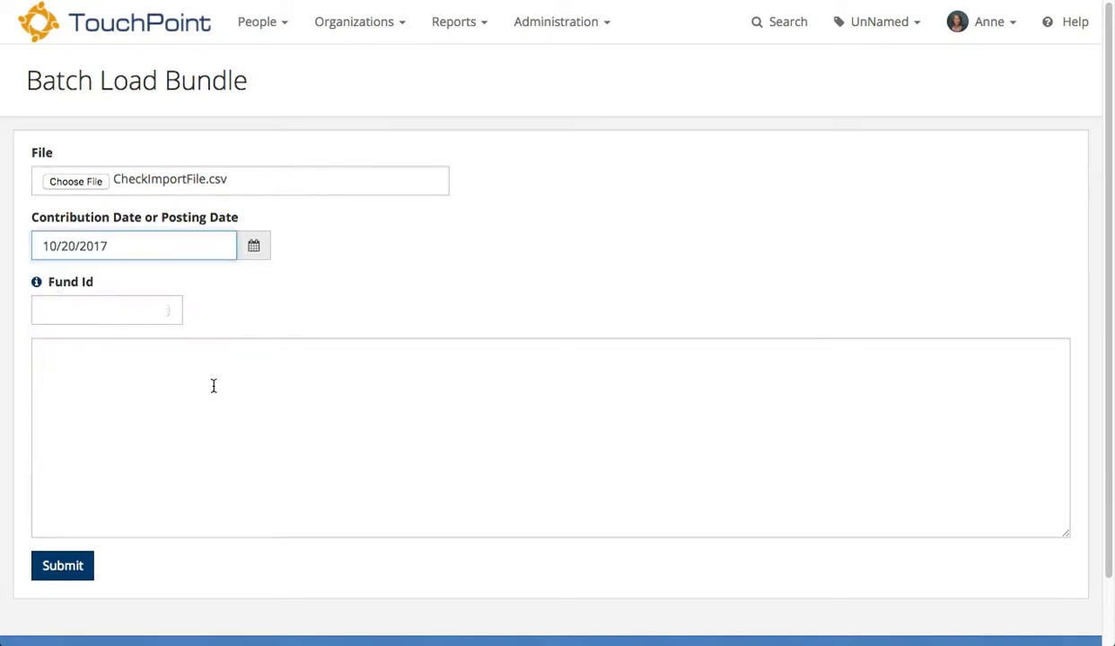
left_click(56, 306)
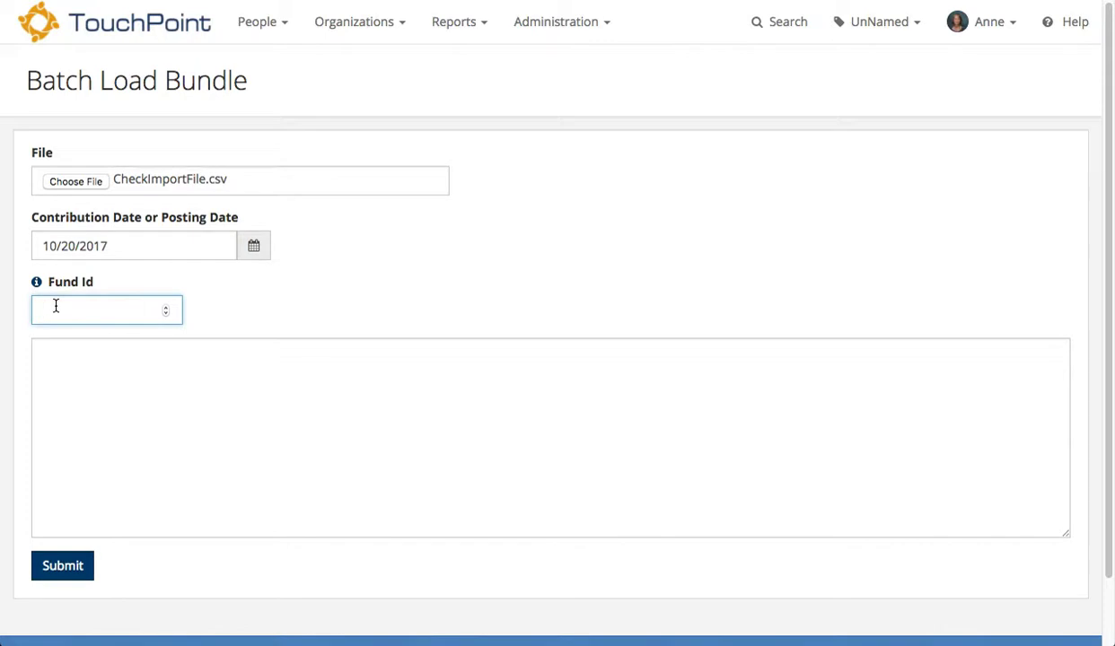
type("9")
left_click(52, 367)
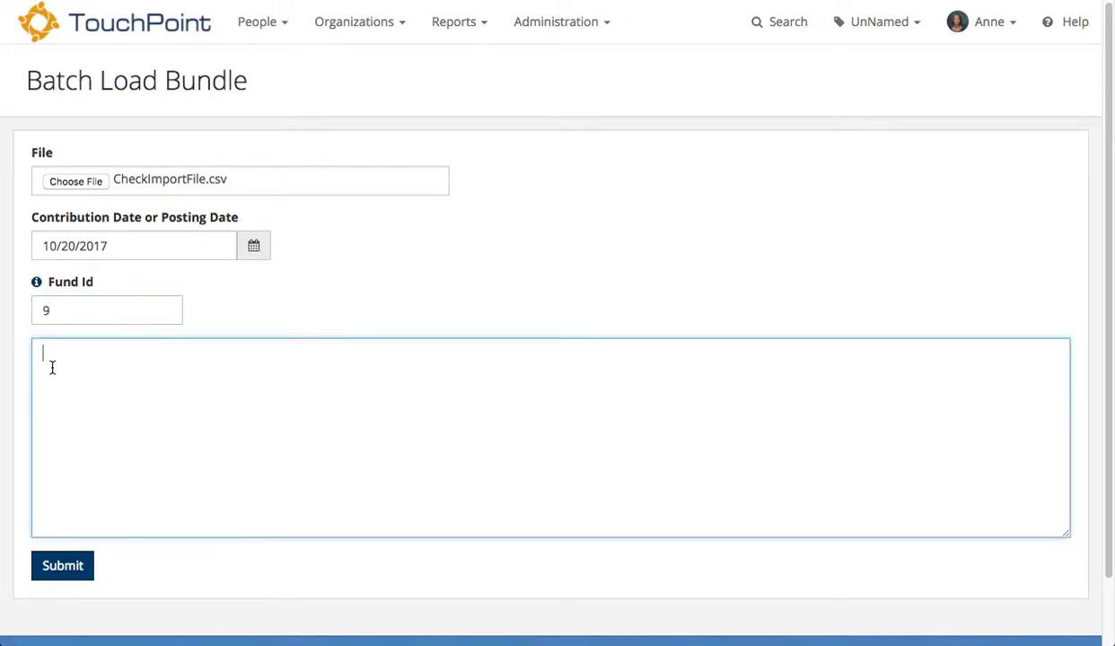
- Submit the upload to create bundle #41096 and review its four Benevolence checks
left_click(69, 572)
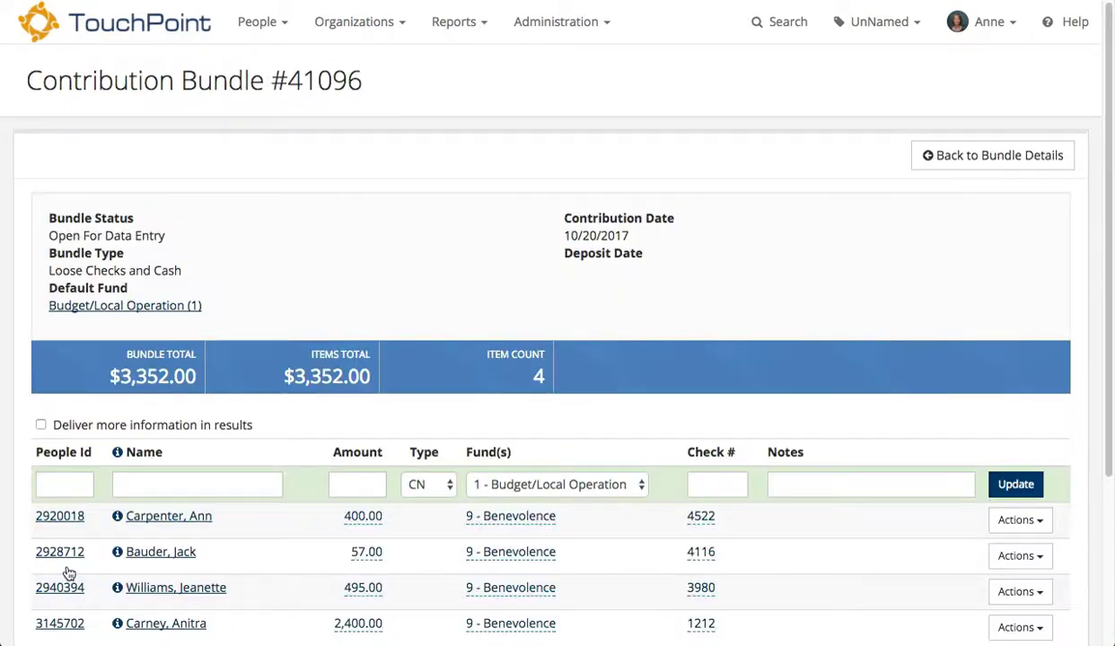
scroll(574, 583, "down", 3)
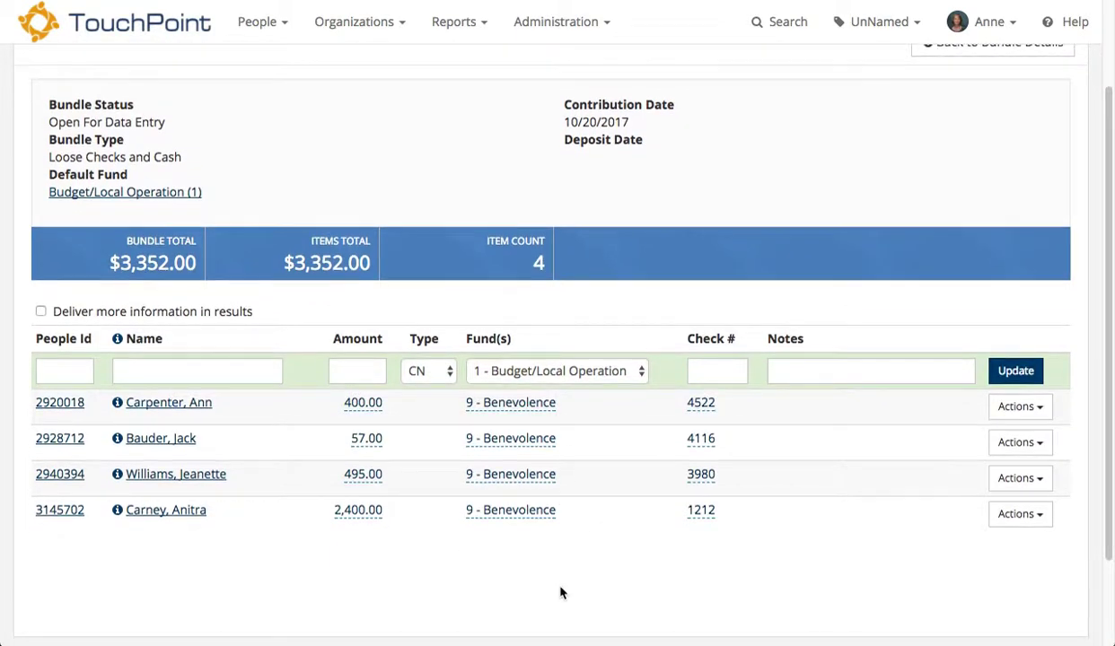